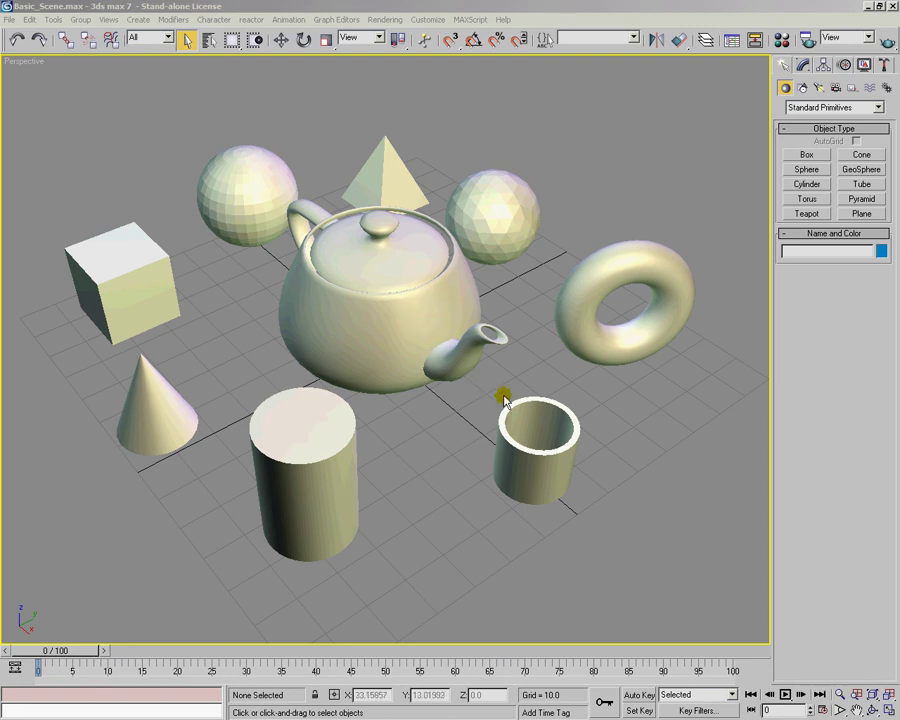
Step: Orbit the view around the selected cylinder, and around the cone once it is selected instead
{"action": "middle_click_drag", "start_coordinate": [643, 416], "coordinate": [241, 400], "text": "alt"}
{"action": "left_click", "coordinate": [270, 420]}
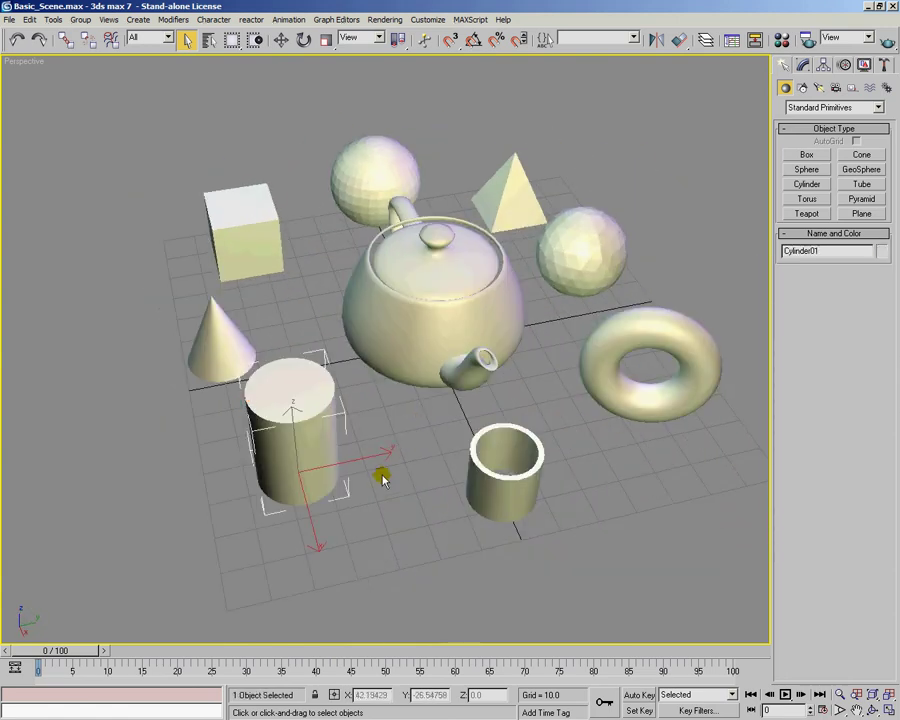
{"action": "key", "text": "w"}
{"action": "left_click_drag", "start_coordinate": [317, 463], "coordinate": [350, 356]}
{"action": "middle_click_drag", "start_coordinate": [350, 356], "coordinate": [392, 394], "text": "alt"}
{"action": "left_click", "coordinate": [286, 524]}
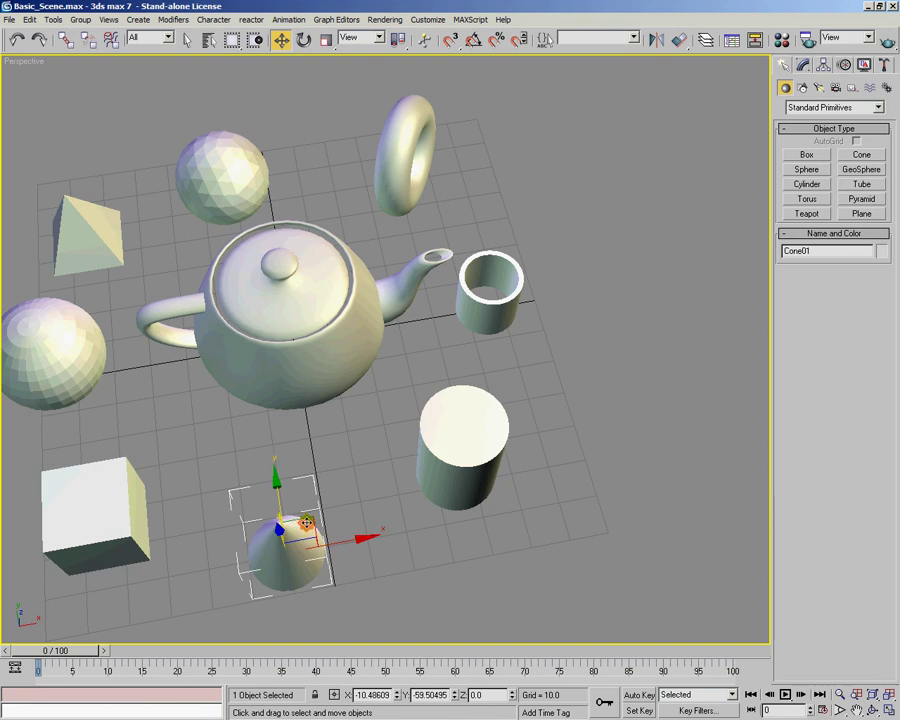
{"action": "middle_click_drag", "start_coordinate": [321, 476], "coordinate": [484, 368], "text": "alt"}
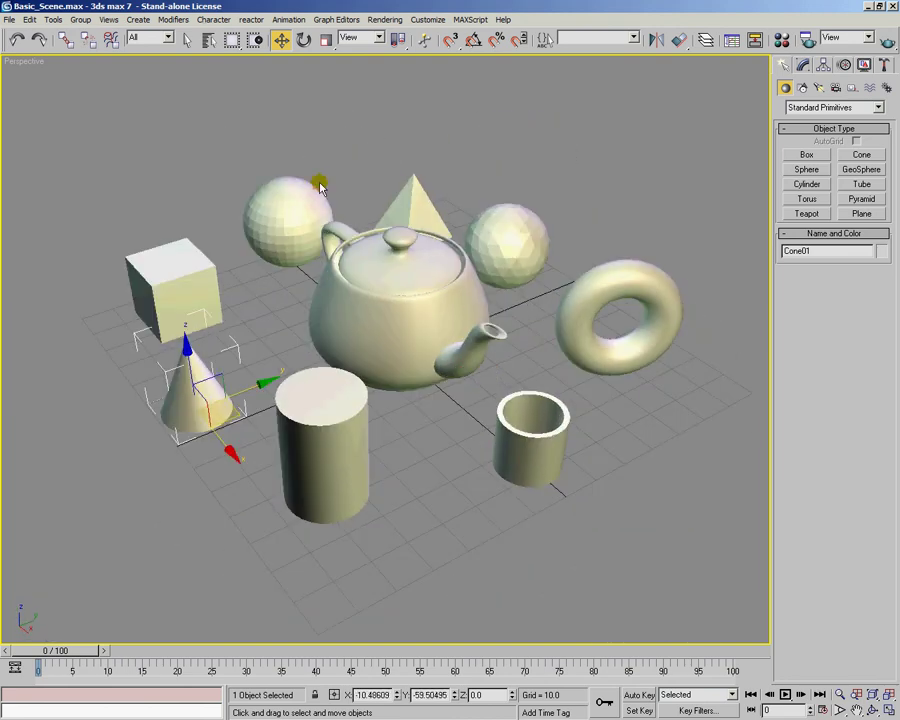
Step: Frame the selected sphere and view the scene around it, and do the same with the cylinder
{"action": "left_click", "coordinate": [294, 201]}
{"action": "key", "text": "z"}
{"action": "scroll", "coordinate": [27, 273], "scroll_direction": "up", "scroll_amount": 2}
{"action": "mouse_move", "coordinate": [27, 273]}
{"action": "middle_mouse_down", "text": "alt"}
{"action": "mouse_move", "coordinate": [370, 372]}
{"action": "mouse_move", "coordinate": [647, 390]}
{"action": "mouse_move", "coordinate": [587, 386]}
{"action": "mouse_move", "coordinate": [490, 326]}
{"action": "mouse_move", "coordinate": [392, 356]}
{"action": "mouse_move", "coordinate": [474, 368]}
{"action": "mouse_move", "coordinate": [522, 388]}
{"action": "mouse_move", "coordinate": [456, 376]}
{"action": "mouse_move", "coordinate": [455, 386]}
{"action": "middle_mouse_up", "text": "alt"}
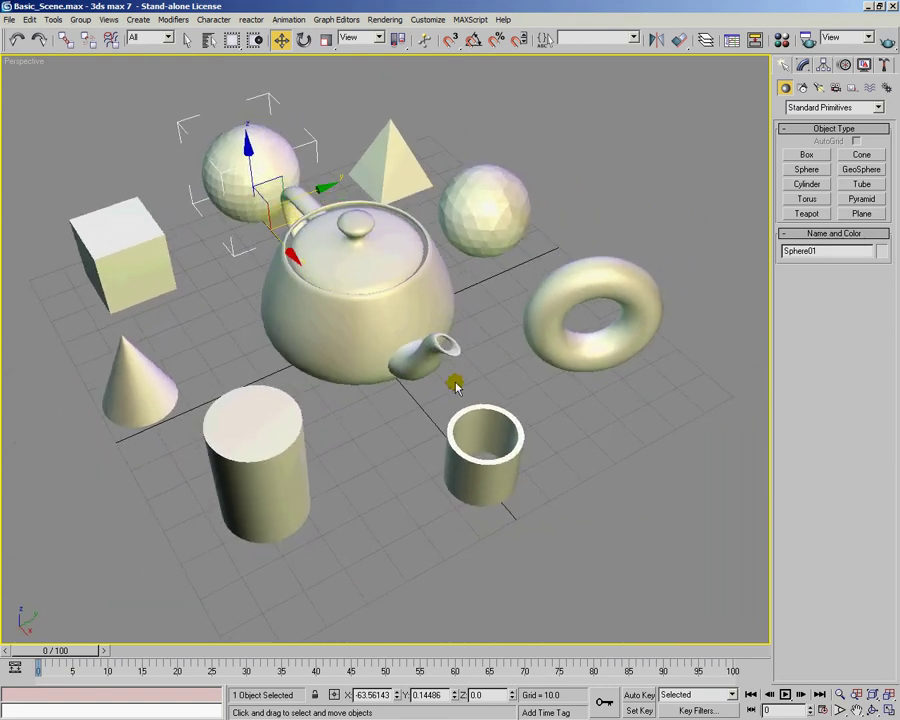
{"action": "left_click", "coordinate": [273, 433]}
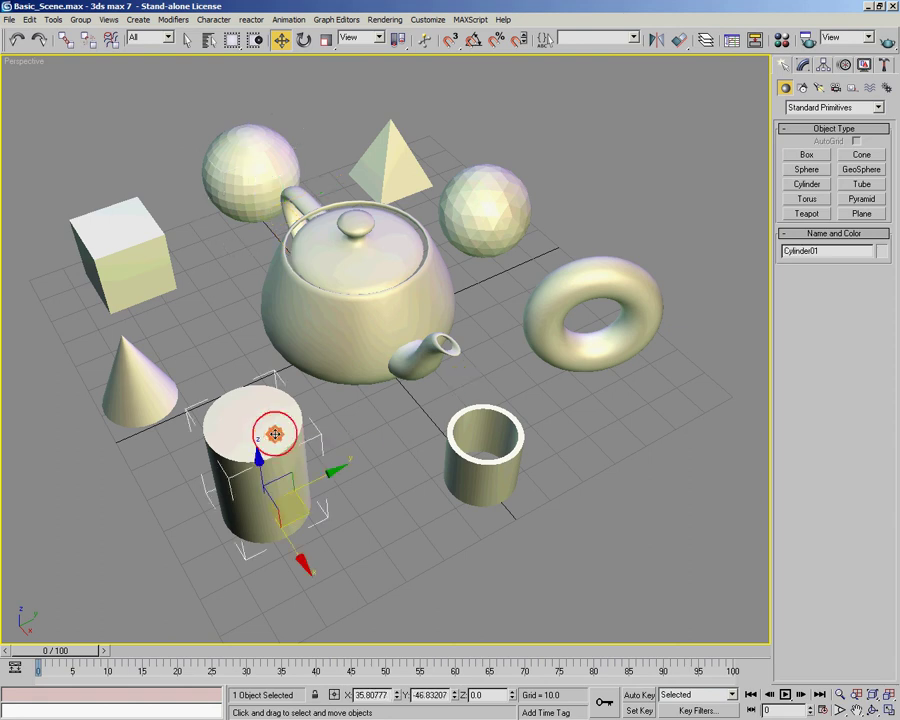
{"action": "middle_click_drag", "start_coordinate": [353, 422], "coordinate": [366, 352], "text": "alt"}
{"action": "key", "text": "z"}
{"action": "left_click_drag", "start_coordinate": [287, 401], "coordinate": [333, 342]}
{"action": "middle_click_drag", "start_coordinate": [333, 342], "coordinate": [438, 351], "text": "alt"}
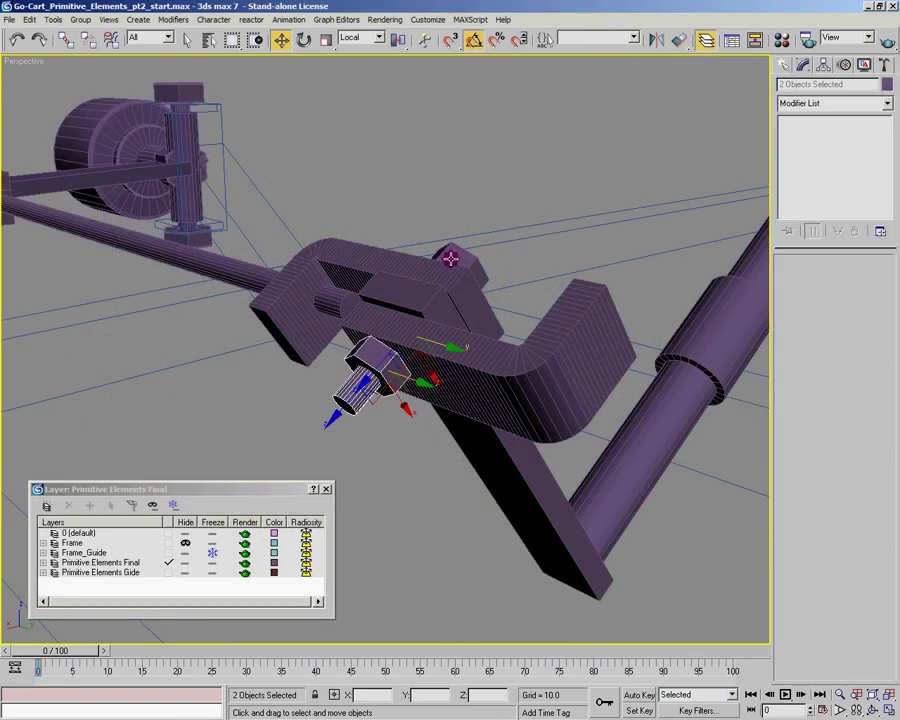
Step: Select the bolt shaft with both hexagonal pieces on the bracket and move them together along their local X axis
{"action": "key", "text": "ctrl+z"}
{"action": "left_click", "coordinate": [464, 252], "text": "ctrl"}
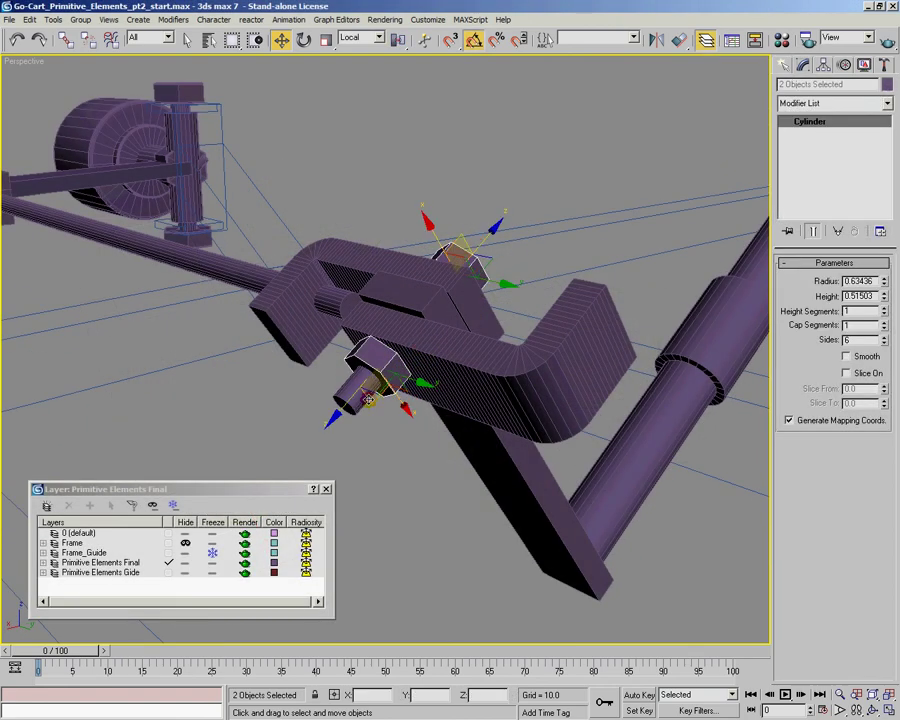
{"action": "mouse_move", "coordinate": [406, 412]}
{"action": "middle_mouse_down", "text": "alt"}
{"action": "mouse_move", "coordinate": [414, 403]}
{"action": "mouse_move", "coordinate": [374, 376]}
{"action": "mouse_move", "coordinate": [433, 377]}
{"action": "mouse_move", "coordinate": [494, 341]}
{"action": "mouse_move", "coordinate": [416, 402]}
{"action": "middle_mouse_up", "text": "alt"}
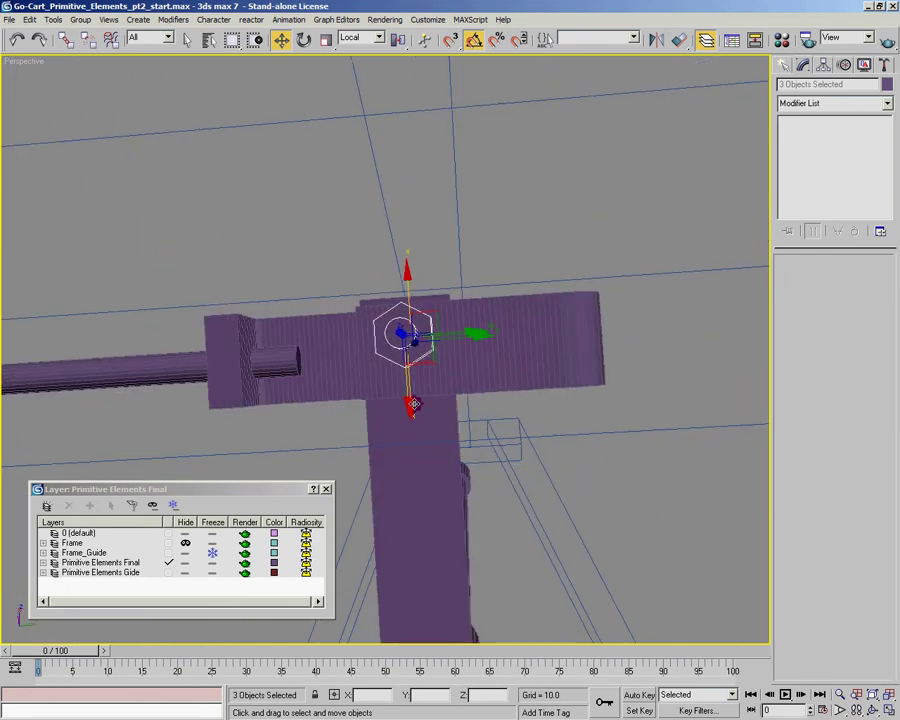
{"action": "left_click_drag", "start_coordinate": [409, 407], "coordinate": [410, 420]}
{"action": "middle_click_drag", "start_coordinate": [396, 251], "coordinate": [410, 337], "text": "alt"}
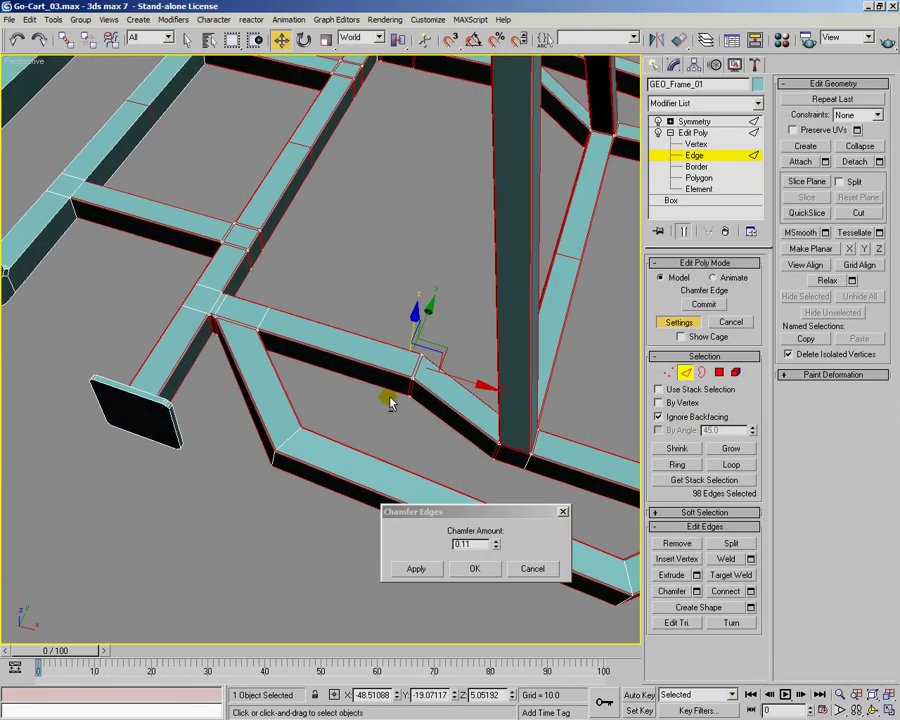
Step: Cancel the edge chamfer and remove stray cross edges at the frame's tube junctions from the edge selection
{"action": "left_click", "coordinate": [532, 569]}
{"action": "middle_click_drag", "start_coordinate": [290, 300], "coordinate": [313, 317], "text": "alt"}
{"action": "middle_click_drag", "start_coordinate": [368, 337], "coordinate": [340, 293], "text": "alt"}
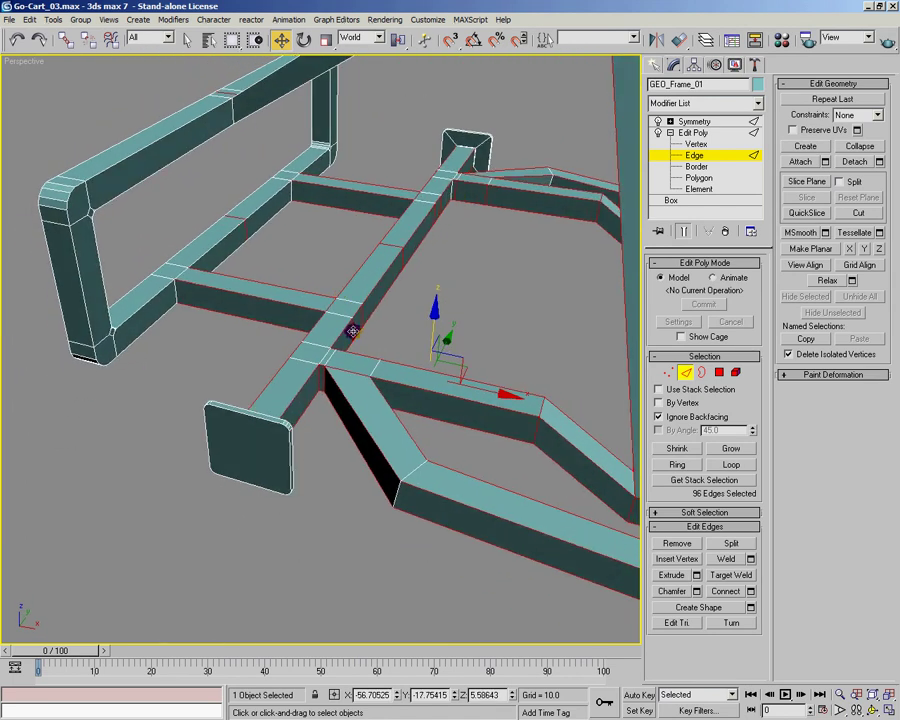
{"action": "scroll", "coordinate": [360, 340], "scroll_direction": "up", "scroll_amount": 5}
{"action": "scroll", "coordinate": [385, 346], "scroll_direction": "up", "scroll_amount": 3}
{"action": "left_click", "coordinate": [466, 232], "text": "alt"}
{"action": "left_click", "coordinate": [509, 198], "text": "alt"}
{"action": "middle_click_drag", "start_coordinate": [372, 310], "coordinate": [396, 464], "text": "alt"}
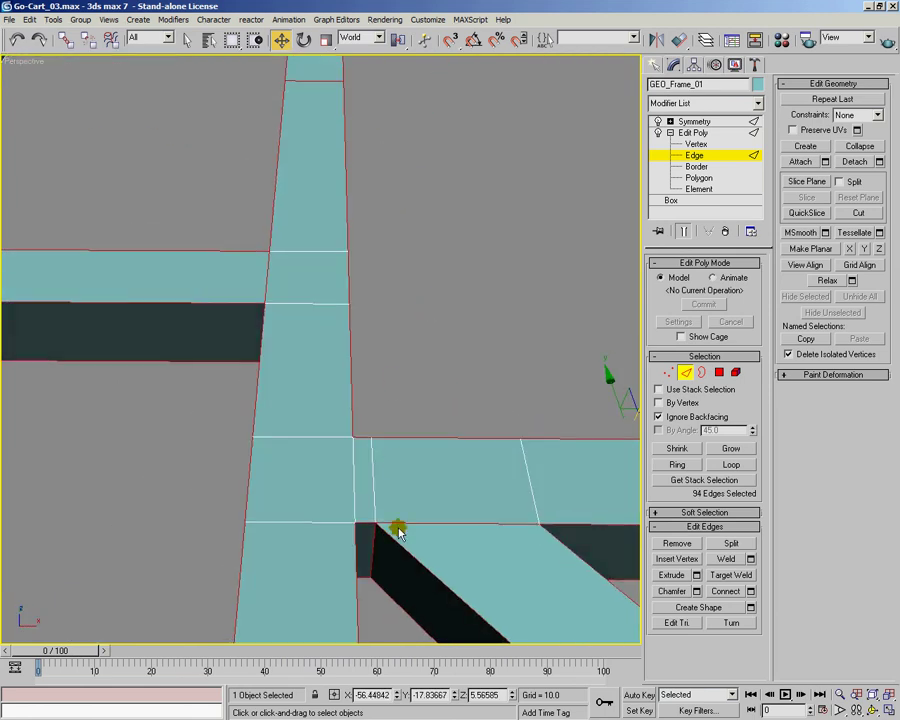
{"action": "middle_click_drag", "start_coordinate": [412, 539], "coordinate": [486, 277], "text": "alt"}
{"action": "middle_click_drag", "start_coordinate": [410, 287], "coordinate": [446, 281], "text": "alt"}
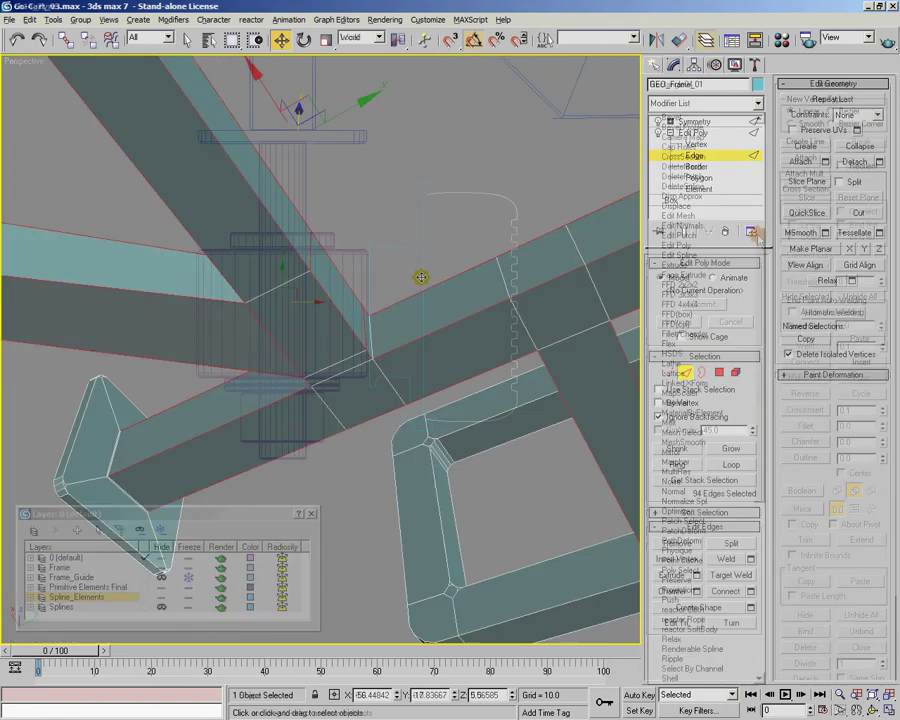
Step: Apply a Lathe modifier to the tyre profile spline and another to the wheel rim profile spline
{"action": "left_click", "coordinate": [704, 374]}
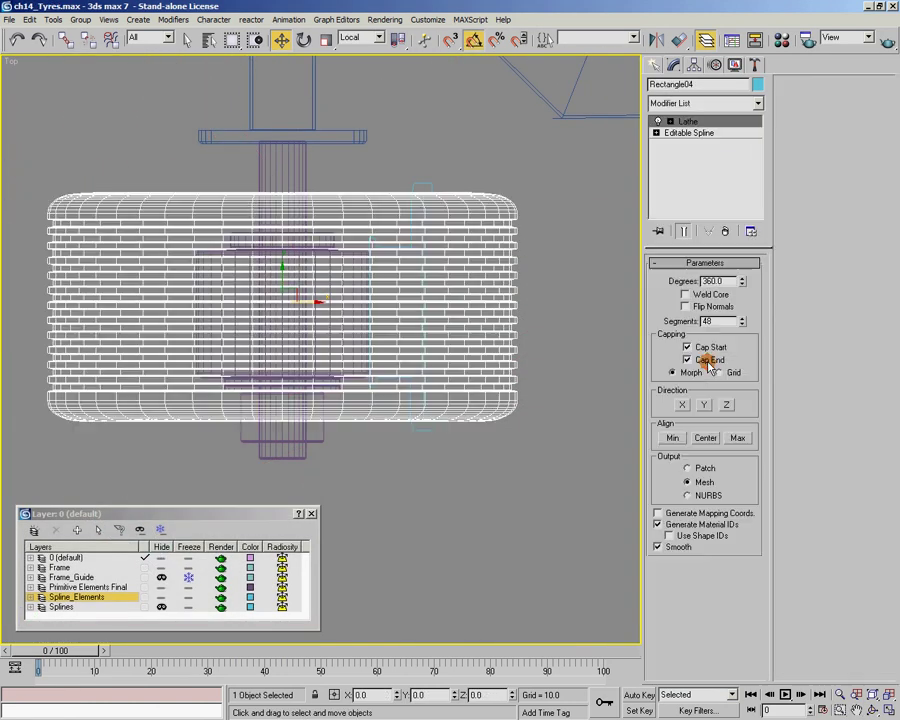
{"action": "left_click", "coordinate": [426, 183]}
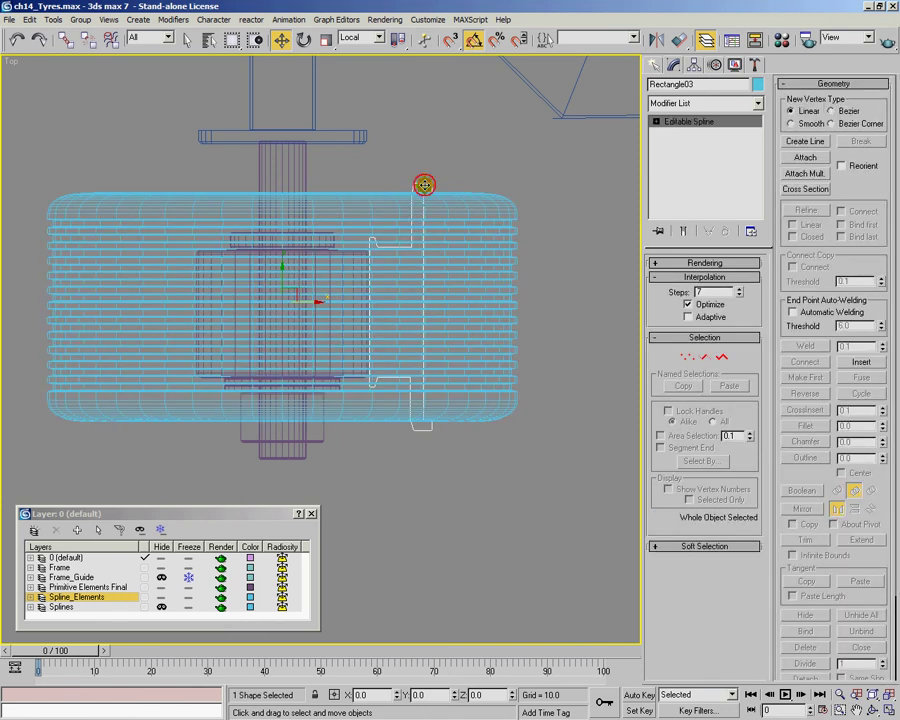
{"action": "left_click", "coordinate": [760, 104]}
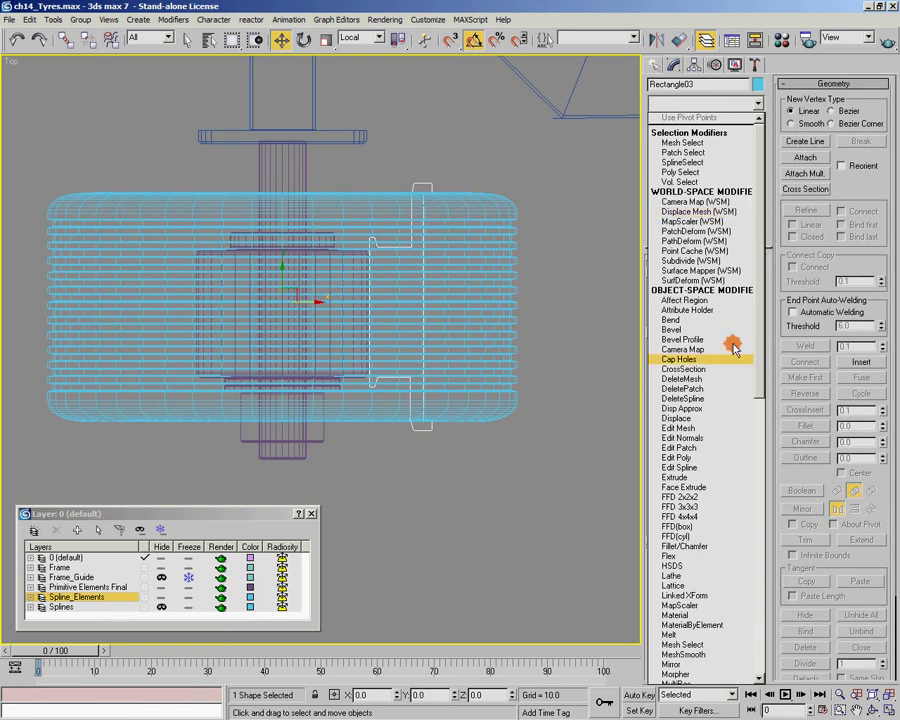
{"action": "left_click", "coordinate": [700, 577]}
{"action": "left_click", "coordinate": [478, 170]}
{"action": "left_click", "coordinate": [422, 186]}
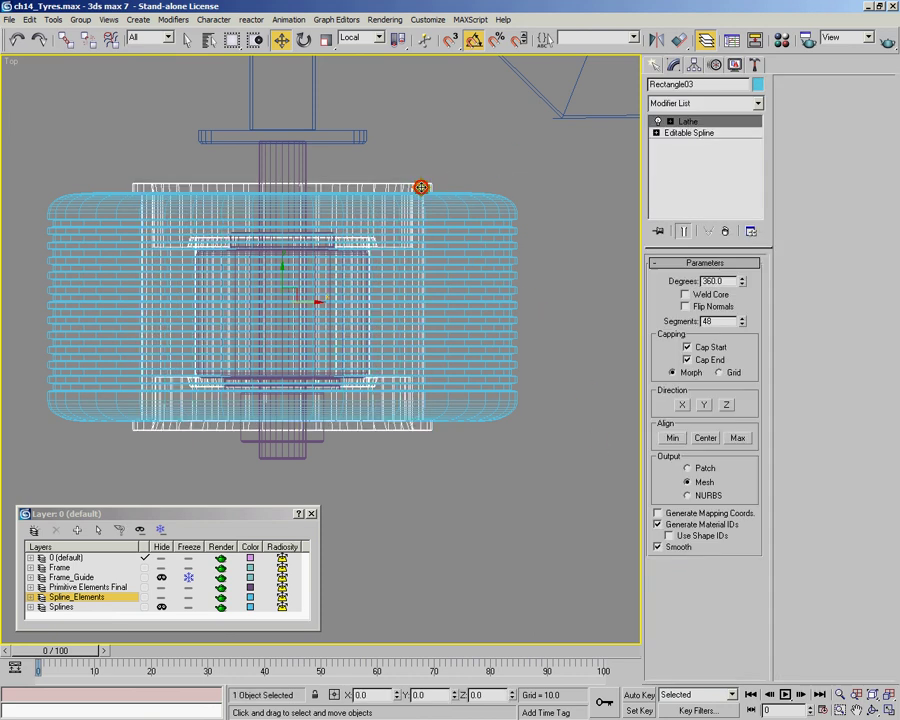
Step: Show the lathed tyre and rim shaded in the Perspective view and look around them
{"action": "key", "text": "p"}
{"action": "middle_click_drag", "start_coordinate": [443, 179], "coordinate": [404, 177], "text": "alt"}
{"action": "key", "text": "F3"}
{"action": "mouse_move", "coordinate": [418, 255]}
{"action": "middle_mouse_down", "text": "alt"}
{"action": "mouse_move", "coordinate": [346, 237]}
{"action": "mouse_move", "coordinate": [436, 243]}
{"action": "middle_mouse_up", "text": "alt"}
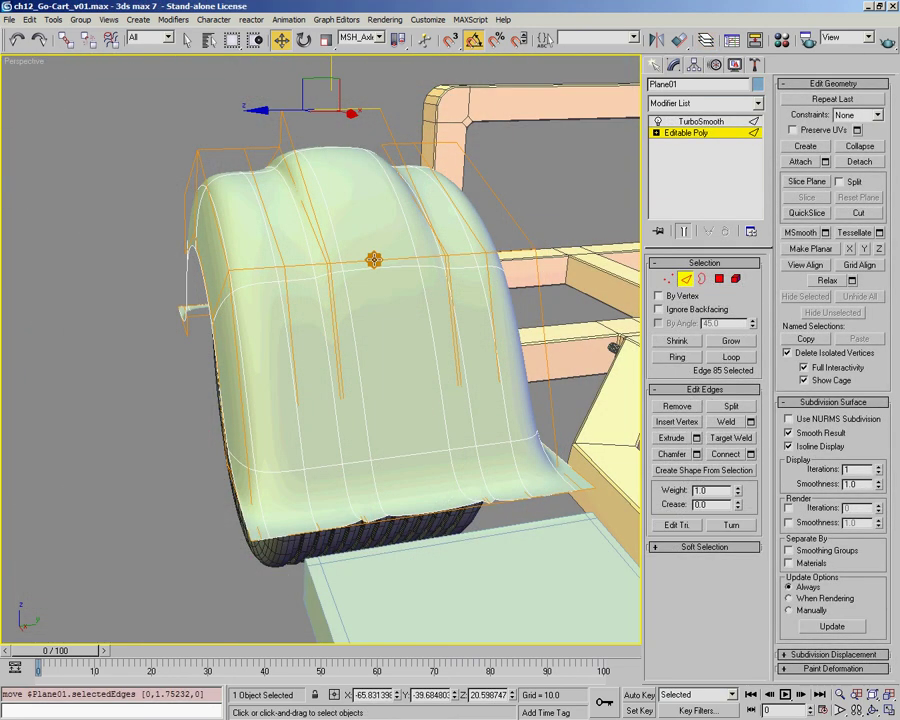
Step: Move the middle edge on the fender's forward slope outward and refine its position in the Front view
{"action": "left_click", "coordinate": [374, 260]}
{"action": "middle_click_drag", "start_coordinate": [374, 260], "coordinate": [367, 303], "text": "alt"}
{"action": "left_click_drag", "start_coordinate": [480, 183], "coordinate": [500, 166]}
{"action": "key", "text": "f"}
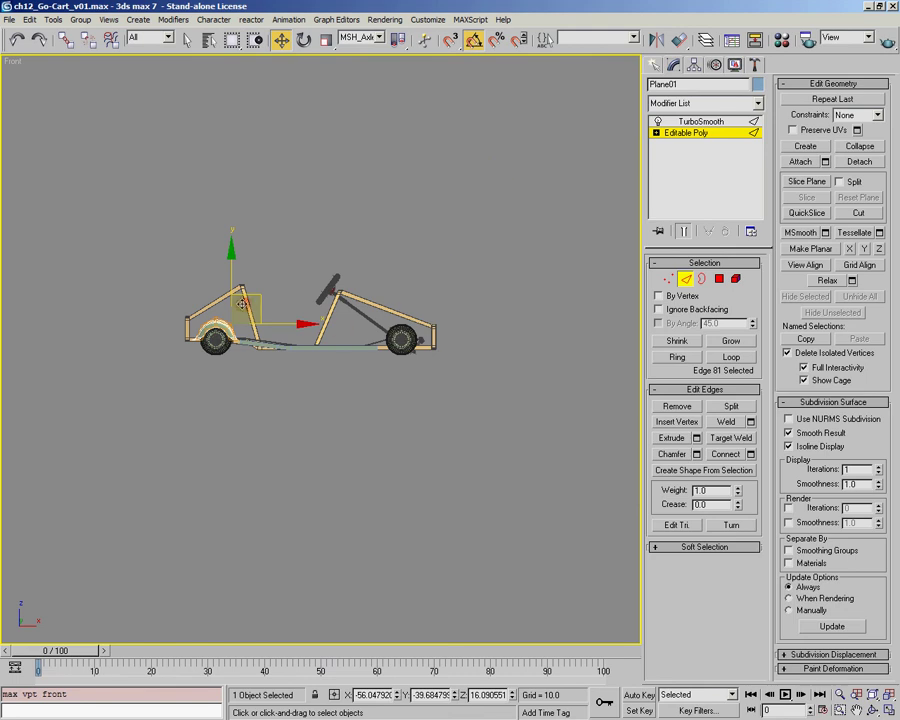
{"action": "key", "text": "z"}
{"action": "middle_click_drag", "start_coordinate": [383, 343], "coordinate": [315, 325]}
{"action": "scroll", "coordinate": [315, 325], "scroll_direction": "up", "scroll_amount": 3}
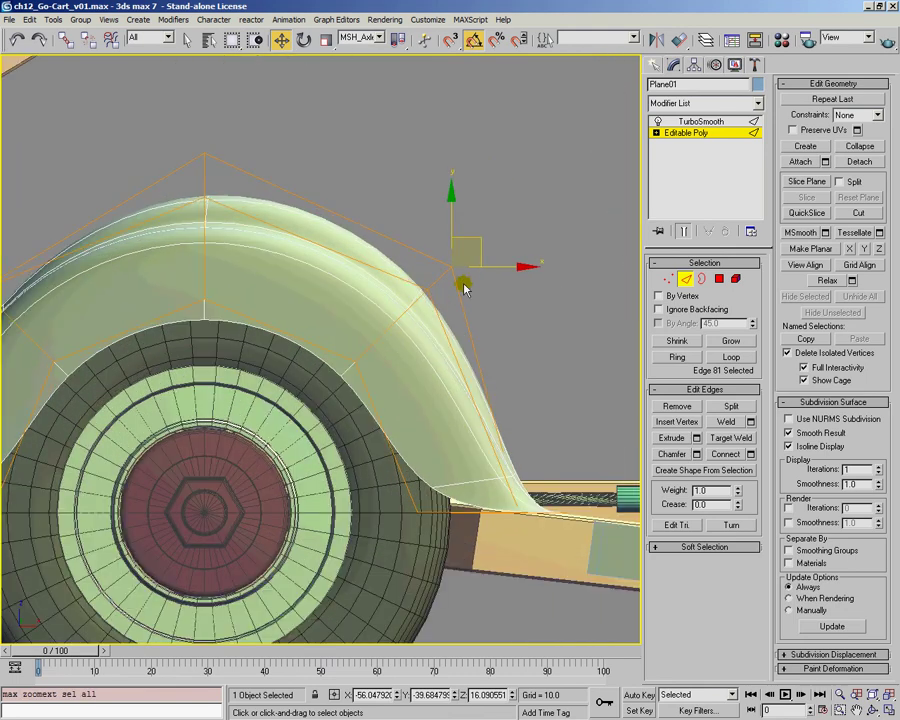
{"action": "left_click_drag", "start_coordinate": [480, 235], "coordinate": [484, 229]}
Step: Select the matching middle edge on the fender's opposite slope and move it outward and upward in Perspective
{"action": "middle_click_drag", "start_coordinate": [281, 318], "coordinate": [546, 303]}
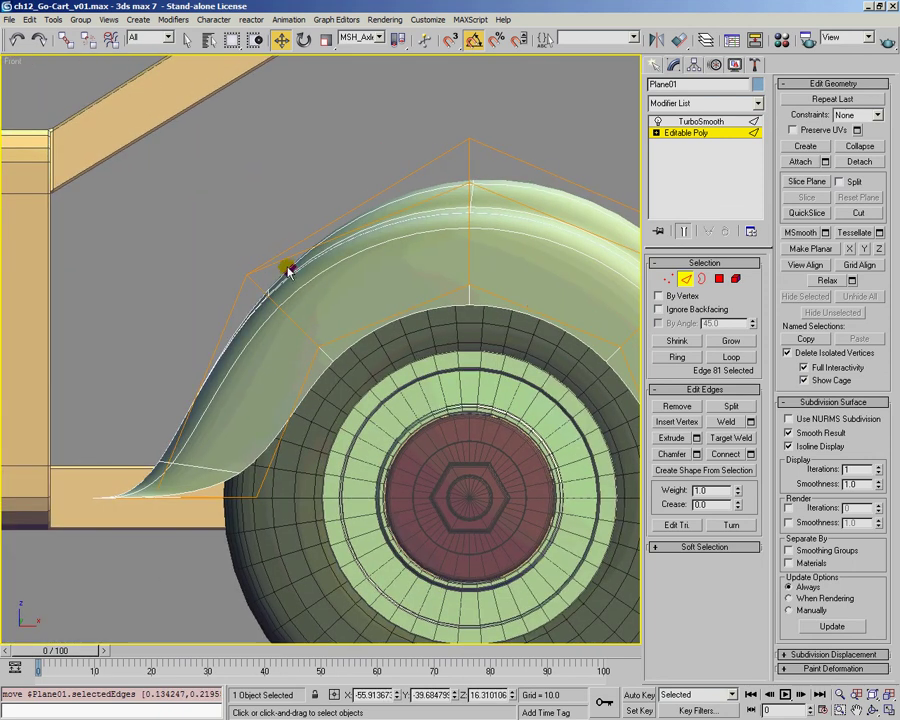
{"action": "key", "text": "p"}
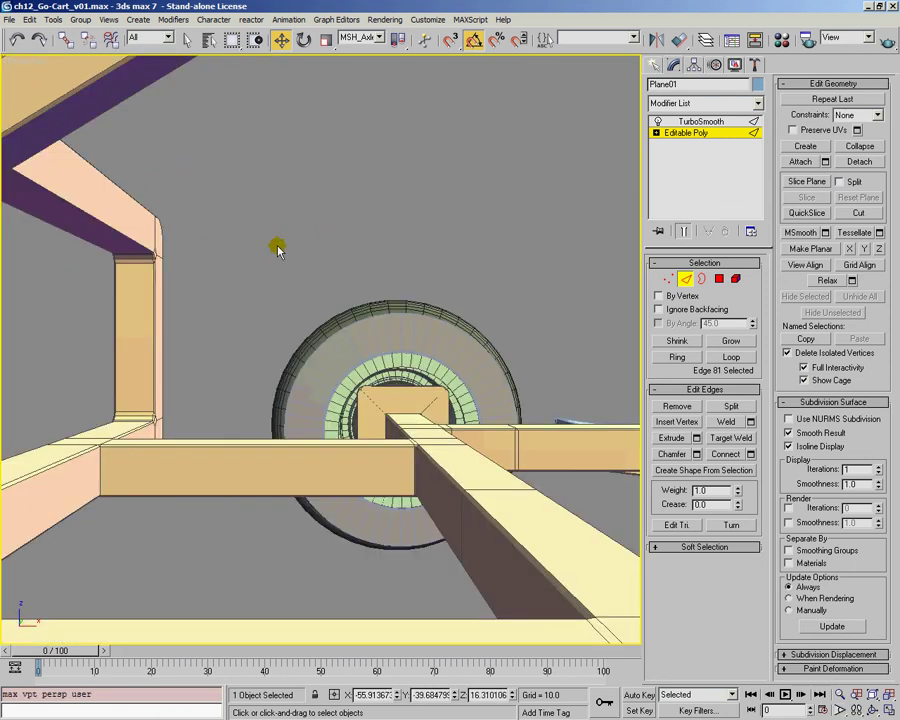
{"action": "key", "text": "z"}
{"action": "middle_click_drag", "start_coordinate": [281, 290], "coordinate": [200, 284], "text": "alt"}
{"action": "left_click", "coordinate": [232, 402]}
{"action": "left_click_drag", "start_coordinate": [209, 278], "coordinate": [190, 262]}
{"action": "middle_click_drag", "start_coordinate": [190, 262], "coordinate": [360, 300], "text": "alt"}
Step: Turn off the smoothed end-result display and move the lower middle edge on the fender's rear side outward
{"action": "left_click", "coordinate": [684, 231]}
{"action": "middle_click_drag", "start_coordinate": [470, 340], "coordinate": [227, 402], "text": "alt"}
{"action": "left_click", "coordinate": [218, 428]}
{"action": "left_click_drag", "start_coordinate": [211, 358], "coordinate": [199, 335]}
{"action": "middle_click_drag", "start_coordinate": [225, 335], "coordinate": [327, 338], "text": "alt"}
Step: Move the lower middle edge on the fender's forward side outward and turn the smoothed end result back on
{"action": "left_click", "coordinate": [460, 380]}
{"action": "left_click_drag", "start_coordinate": [487, 357], "coordinate": [517, 322]}
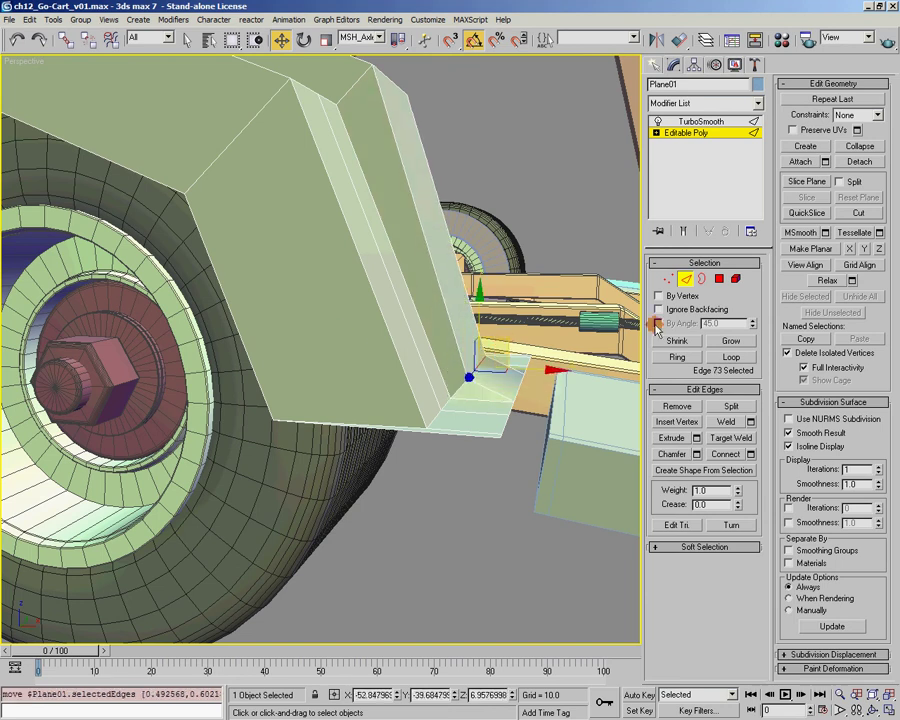
{"action": "left_click", "coordinate": [683, 231]}
{"action": "middle_click_drag", "start_coordinate": [500, 352], "coordinate": [390, 420], "text": "alt"}
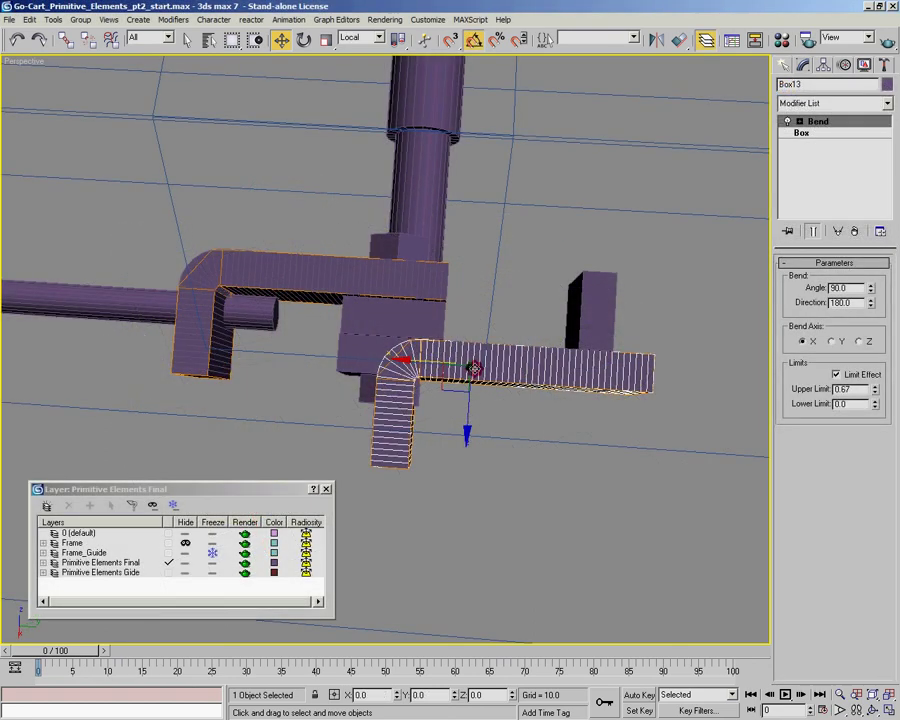
Step: Rotate the selected bent box of the steering bracket
{"action": "key", "text": "e"}
{"action": "left_click_drag", "start_coordinate": [410, 390], "coordinate": [454, 413]}
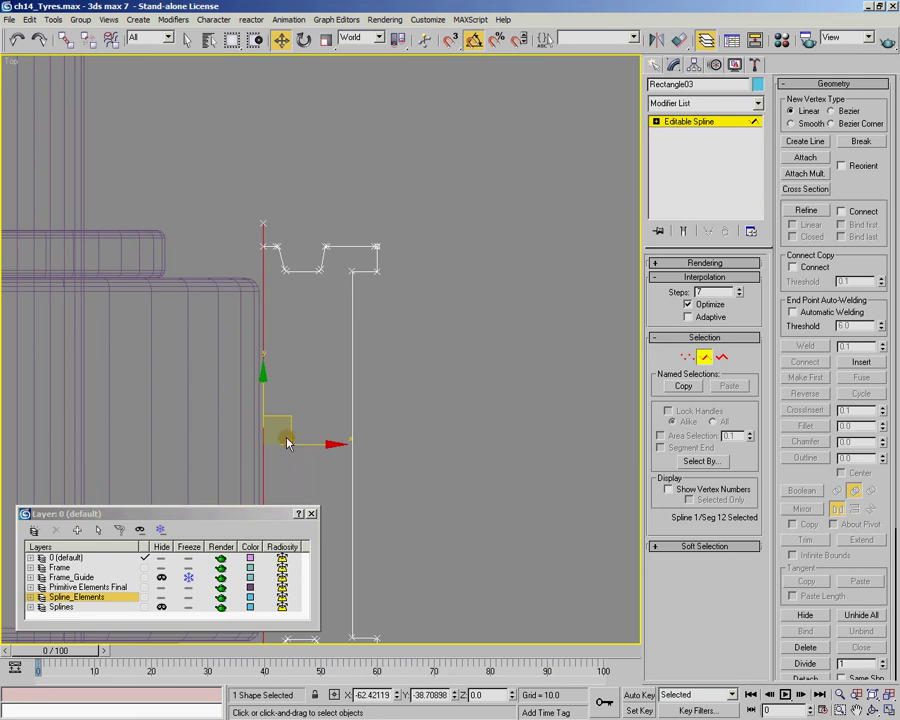
{"action": "middle_click_drag", "start_coordinate": [282, 286], "coordinate": [289, 384]}
{"action": "scroll", "coordinate": [289, 384], "scroll_direction": "up", "scroll_amount": 5}
{"action": "middle_click_drag", "start_coordinate": [174, 387], "coordinate": [319, 325]}
{"action": "scroll", "coordinate": [286, 336], "scroll_direction": "up", "scroll_amount": 1}
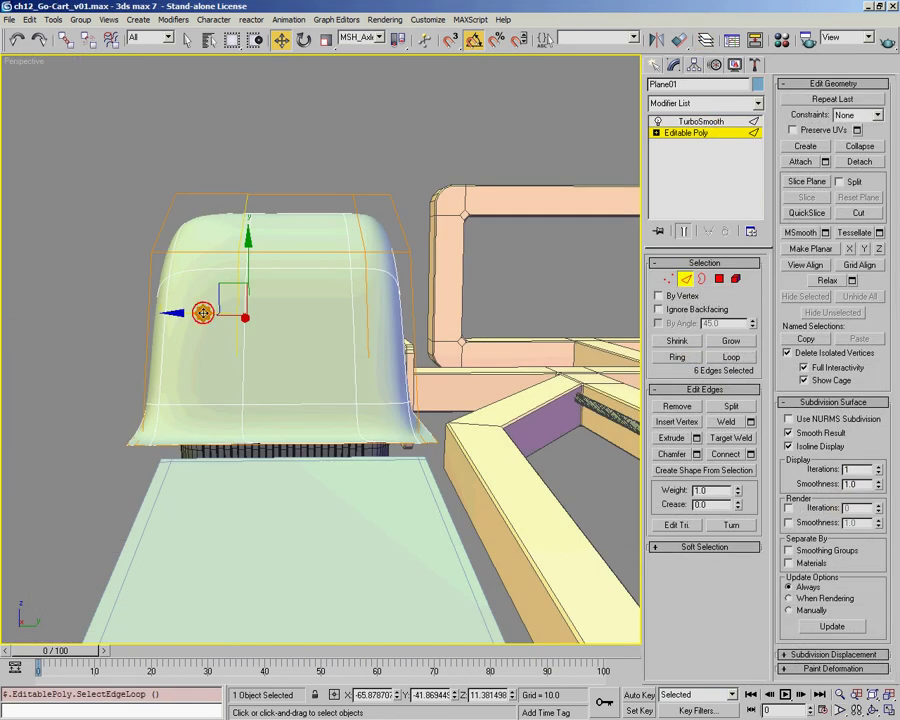
Step: Move the selected fender edge loop about 2.24 units along the Z axis, away from the frame
{"action": "left_click_drag", "start_coordinate": [203, 313], "coordinate": [169, 313]}
{"action": "middle_click_drag", "start_coordinate": [172, 314], "coordinate": [170, 360], "text": "alt"}
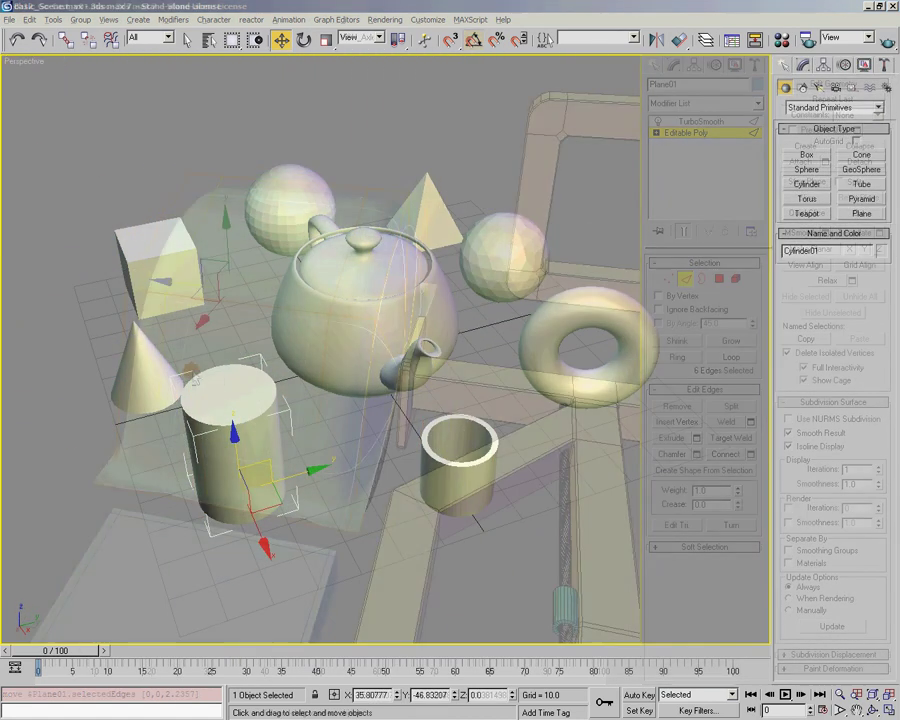
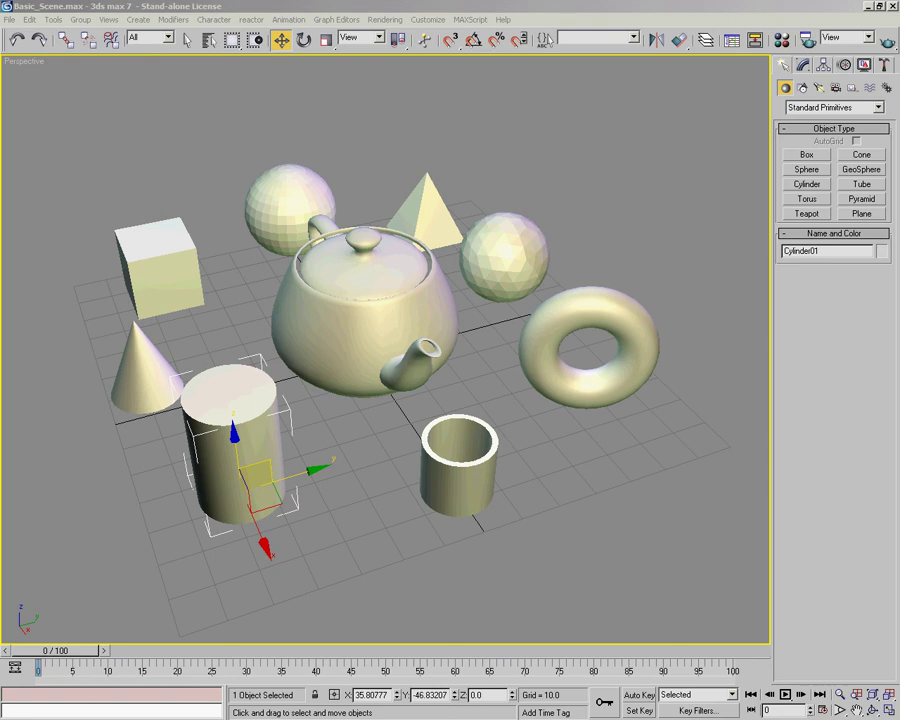
{"action": "middle_click_drag", "start_coordinate": [552, 327], "coordinate": [599, 389], "text": "alt"}
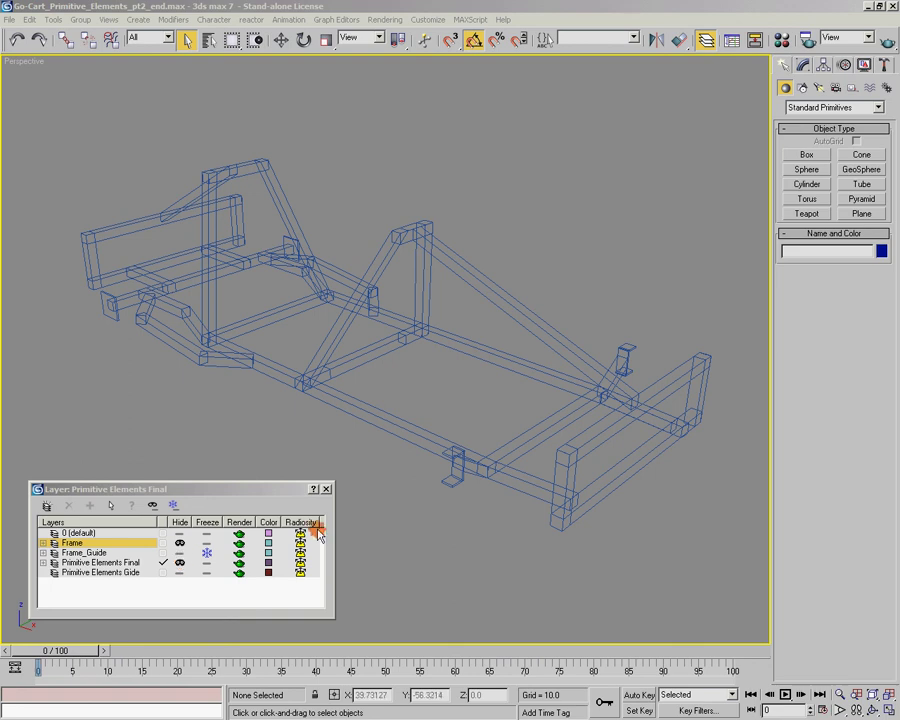
Step: Unhide the Frame layer, hide the Frame_Guide layer, and select the go-cart frame mesh to view it
{"action": "middle_click_drag", "start_coordinate": [307, 313], "coordinate": [447, 467], "text": "alt"}
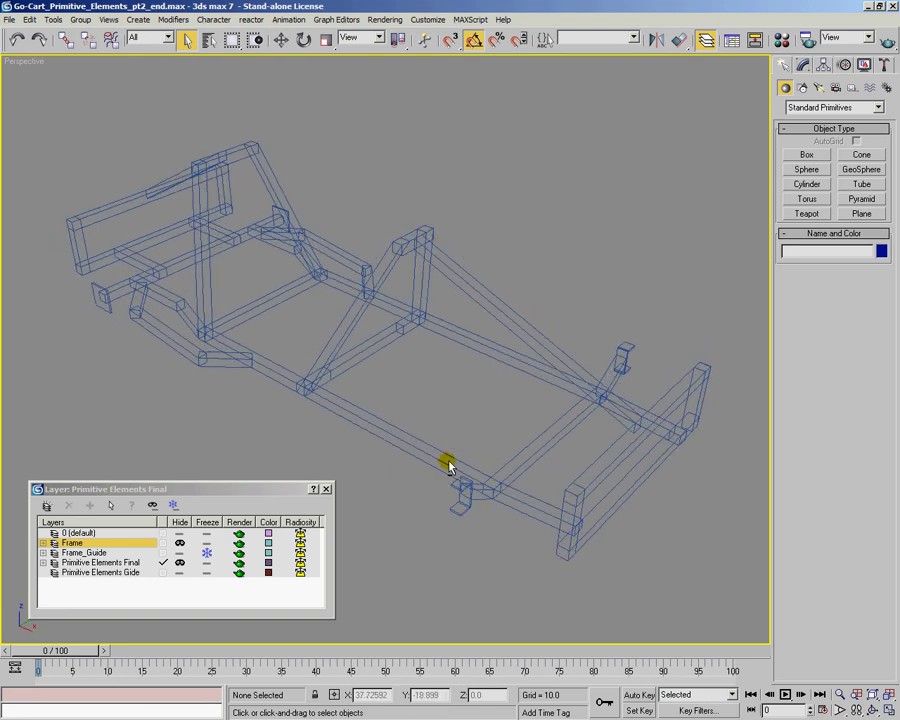
{"action": "left_click", "coordinate": [163, 562]}
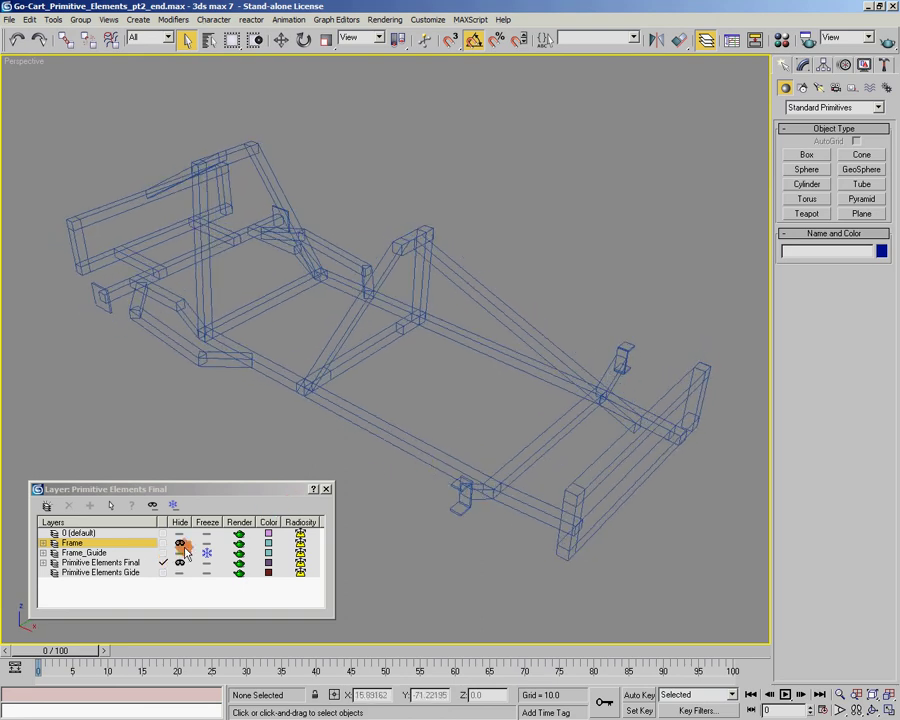
{"action": "left_click", "coordinate": [179, 543]}
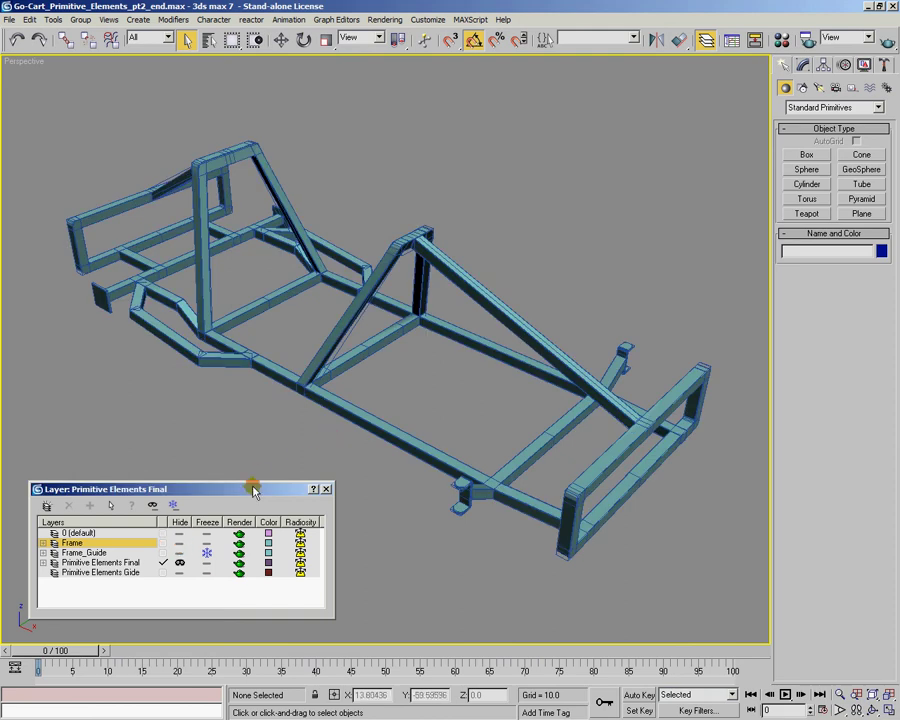
{"action": "left_click", "coordinate": [179, 552]}
{"action": "middle_click_drag", "start_coordinate": [449, 390], "coordinate": [428, 356], "text": "alt"}
{"action": "left_click", "coordinate": [330, 340]}
{"action": "scroll", "coordinate": [430, 358], "scroll_direction": "up", "scroll_amount": 5}
{"action": "middle_click_drag", "start_coordinate": [436, 402], "coordinate": [386, 331]}
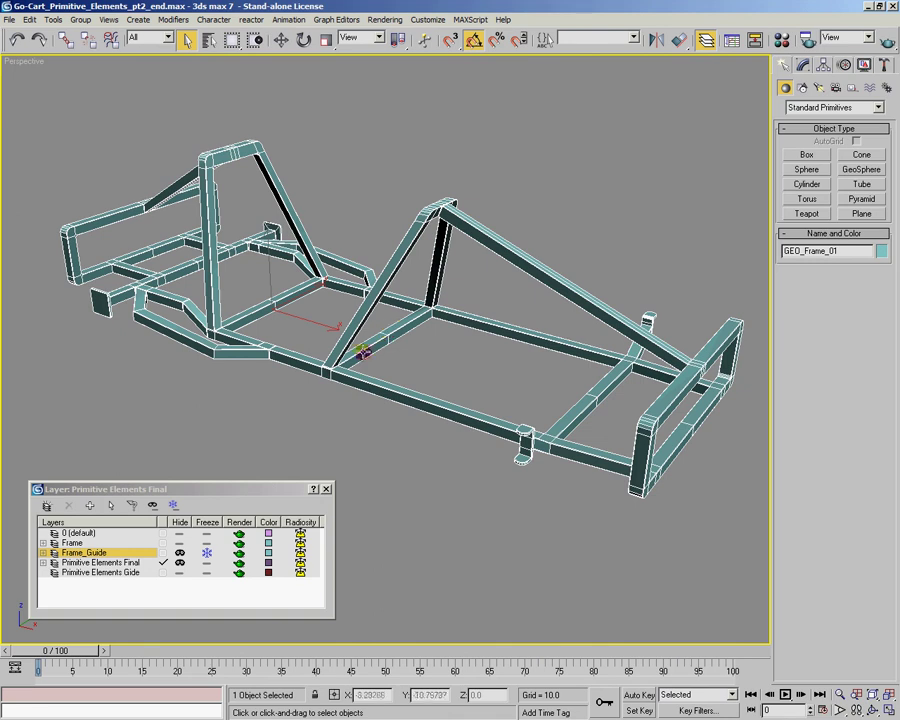
Step: Set layer visibility so Frame_Guide and Primitive Elements Final are shown and Frame is hidden
{"action": "left_click", "coordinate": [175, 552]}
{"action": "left_click", "coordinate": [176, 543]}
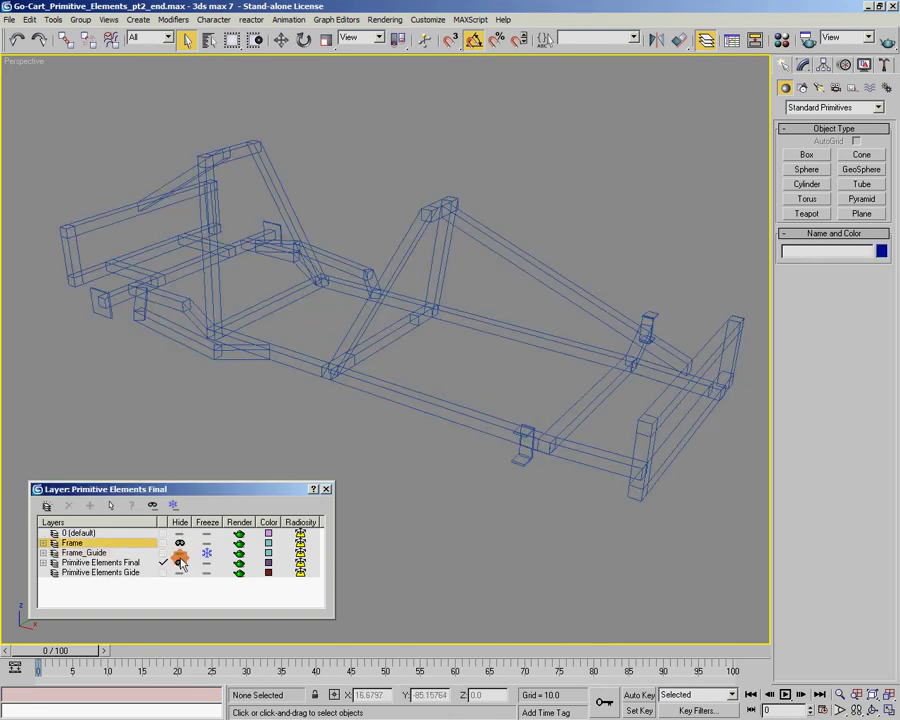
{"action": "left_click", "coordinate": [179, 562]}
Step: Examine the steering column, tie rod, bracket and wheel hub parts against the wireframe go-cart frame
{"action": "middle_click_drag", "start_coordinate": [422, 396], "coordinate": [393, 408], "text": "alt"}
{"action": "scroll", "coordinate": [321, 255], "scroll_direction": "up", "scroll_amount": 3}
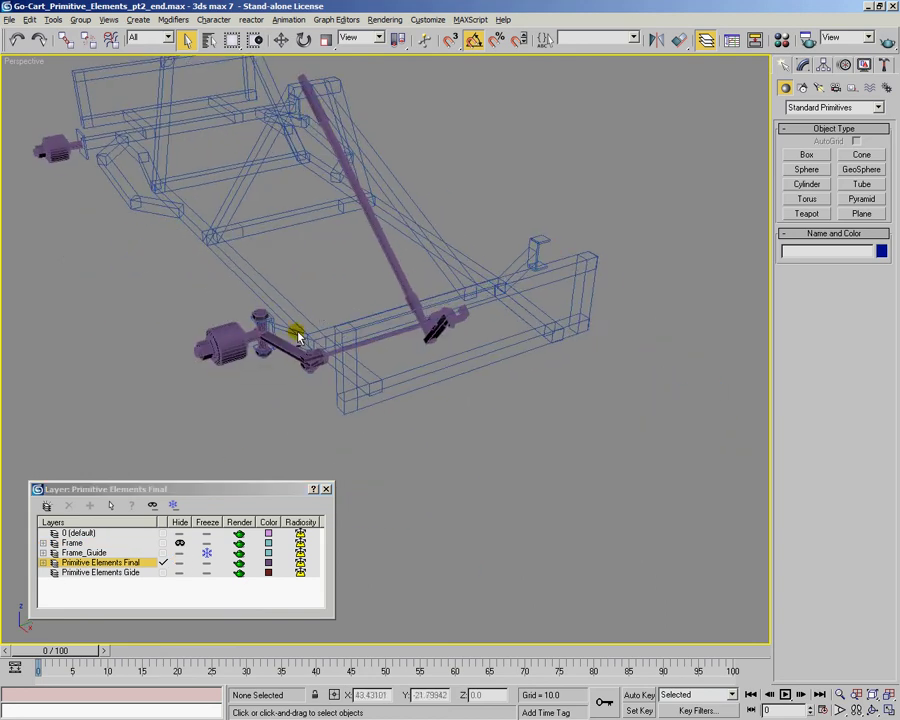
{"action": "scroll", "coordinate": [337, 345], "scroll_direction": "up", "scroll_amount": 5}
{"action": "middle_click_drag", "start_coordinate": [373, 305], "coordinate": [381, 343]}
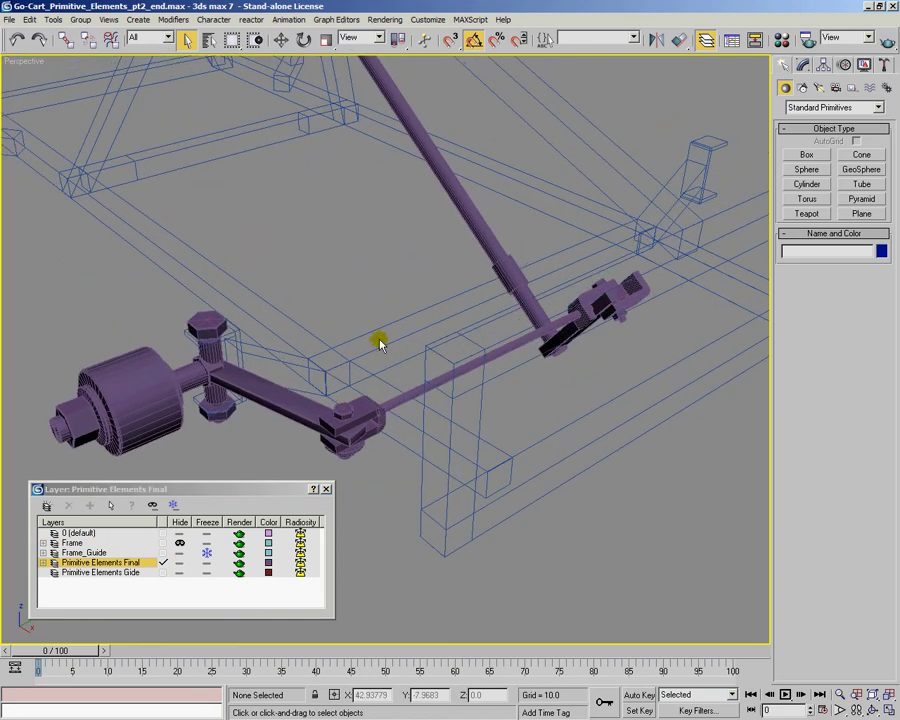
{"action": "middle_click_drag", "start_coordinate": [408, 157], "coordinate": [411, 361]}
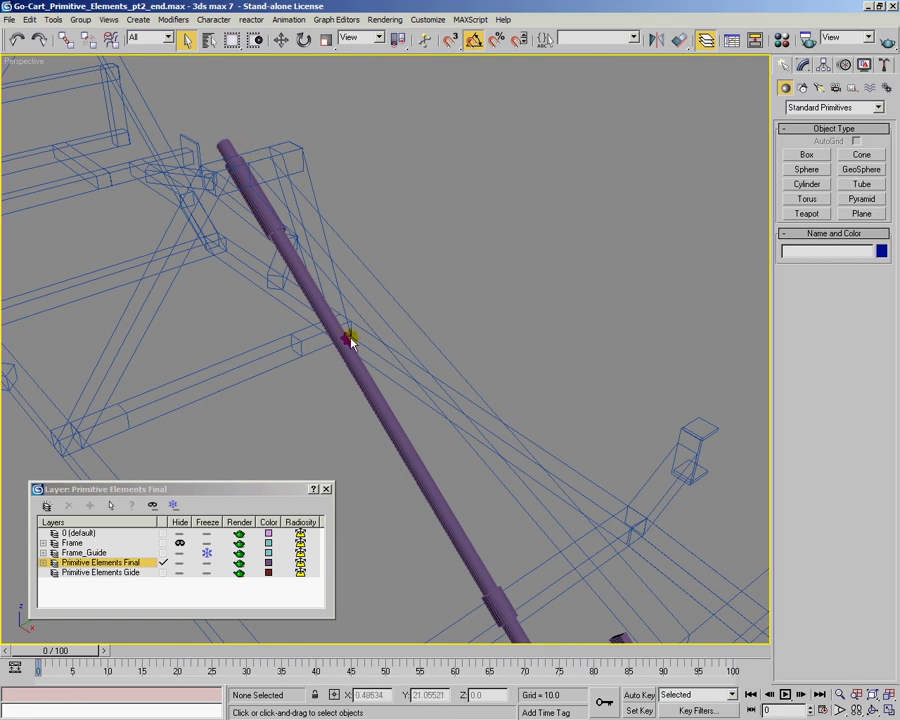
{"action": "middle_click_drag", "start_coordinate": [432, 496], "coordinate": [392, 293]}
{"action": "middle_click_drag", "start_coordinate": [270, 325], "coordinate": [413, 388]}
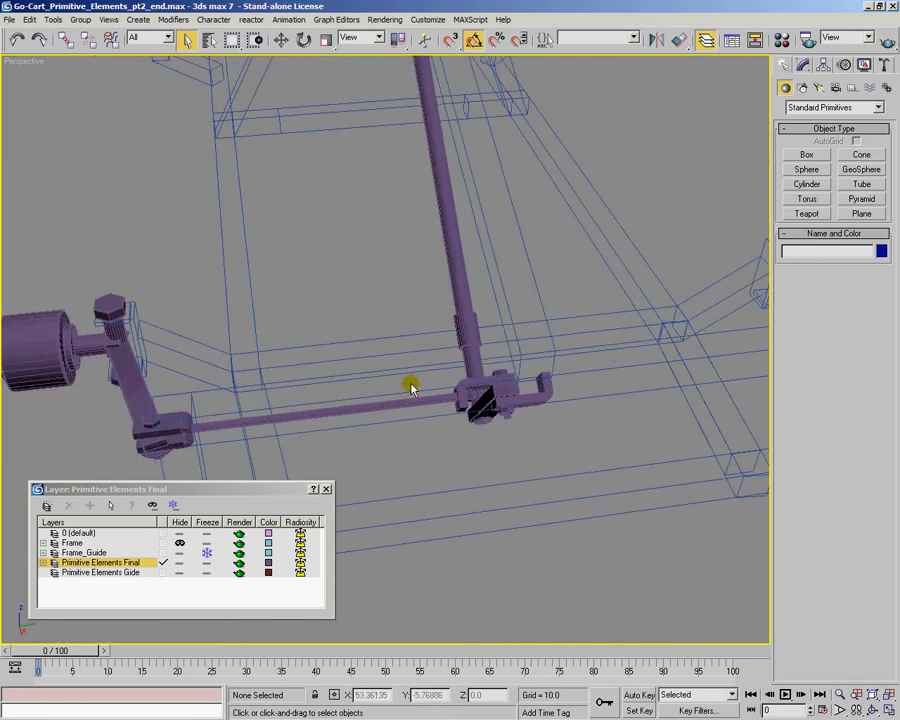
{"action": "middle_click_drag", "start_coordinate": [169, 432], "coordinate": [488, 422], "text": "alt"}
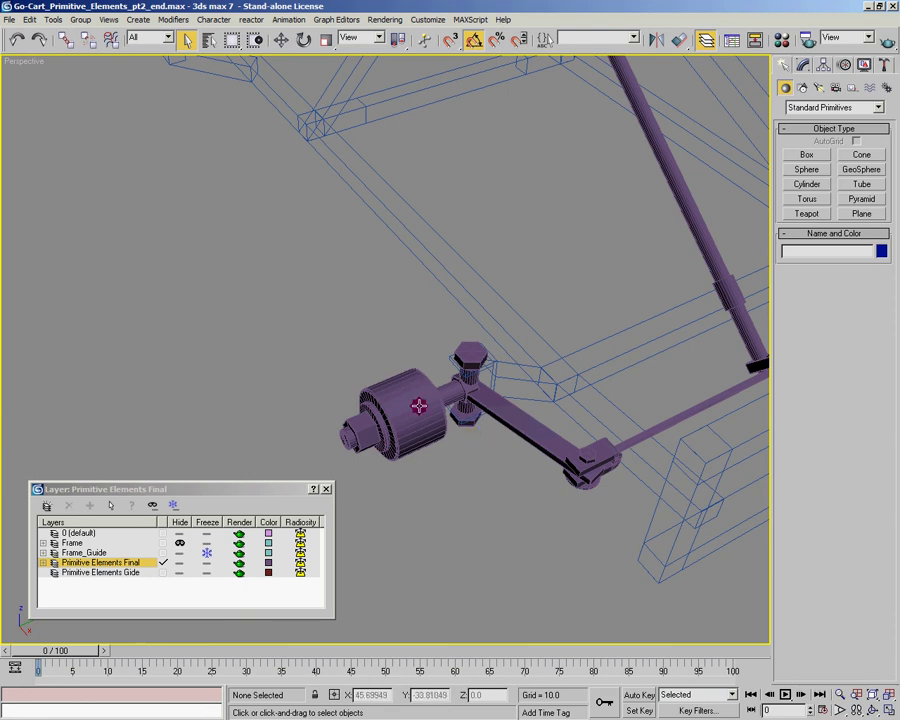
{"action": "middle_click_drag", "start_coordinate": [410, 408], "coordinate": [328, 298], "text": "alt"}
{"action": "scroll", "coordinate": [432, 403], "scroll_direction": "down", "scroll_amount": 3}
{"action": "scroll", "coordinate": [374, 395], "scroll_direction": "down", "scroll_amount": 2}
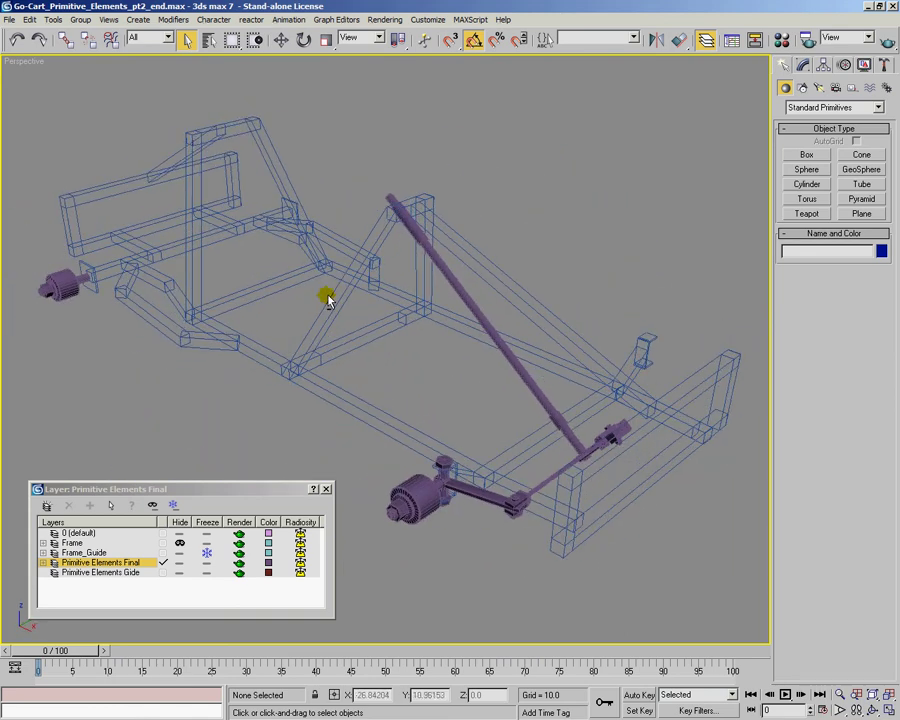